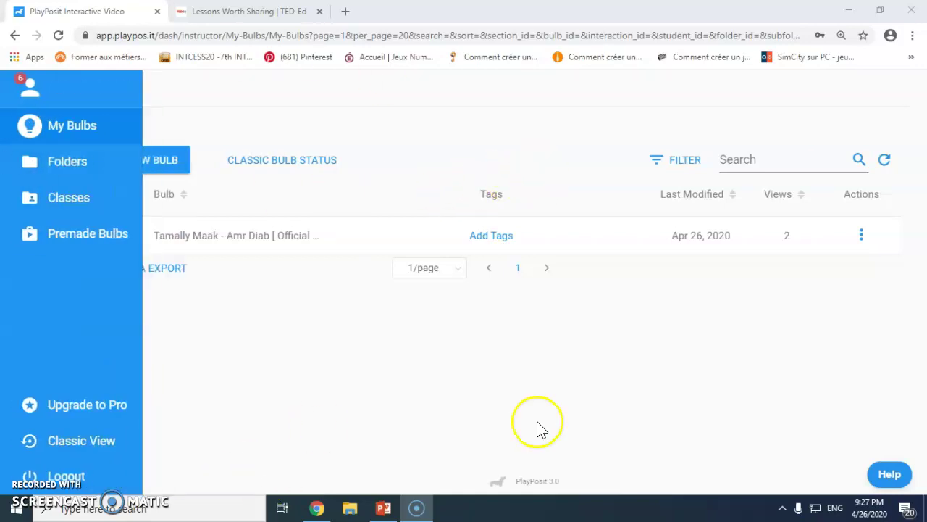
Step: Start a new class in the Classes section and name it "Spanish class"
left_click(64, 200)
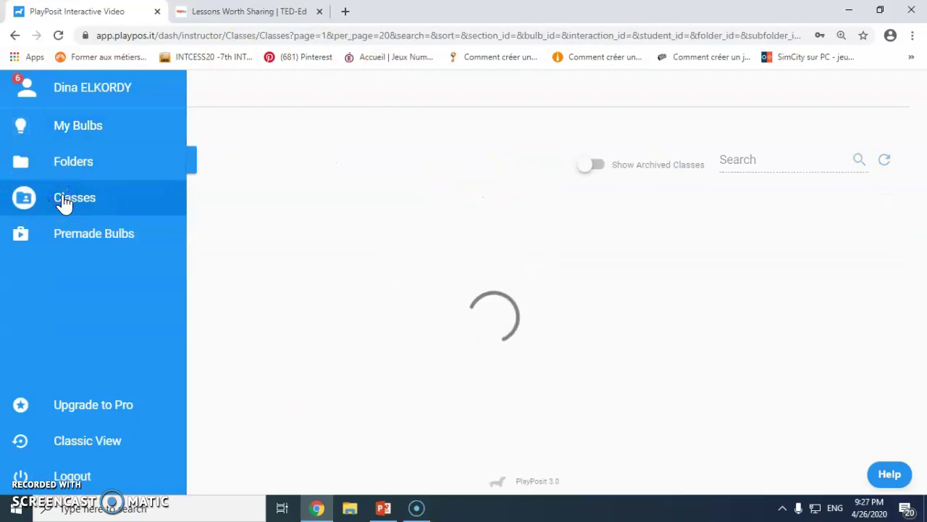
left_click(115, 156)
left_click(332, 210)
type("Test Spanix")
key("BackSpace")
key("BackSpace")
key("BackSpace")
key("BackSpace")
key("BackSpace")
key("BackSpace")
key("BackSpace")
key("BackSpace")
key("BackSpace")
key("BackSpace")
key("BackSpace")
type("Spanish")
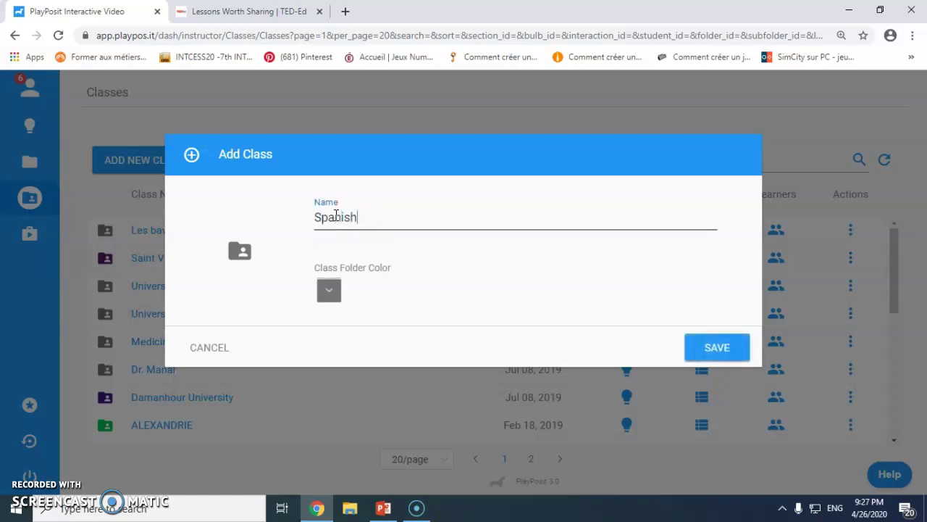
type(" class")
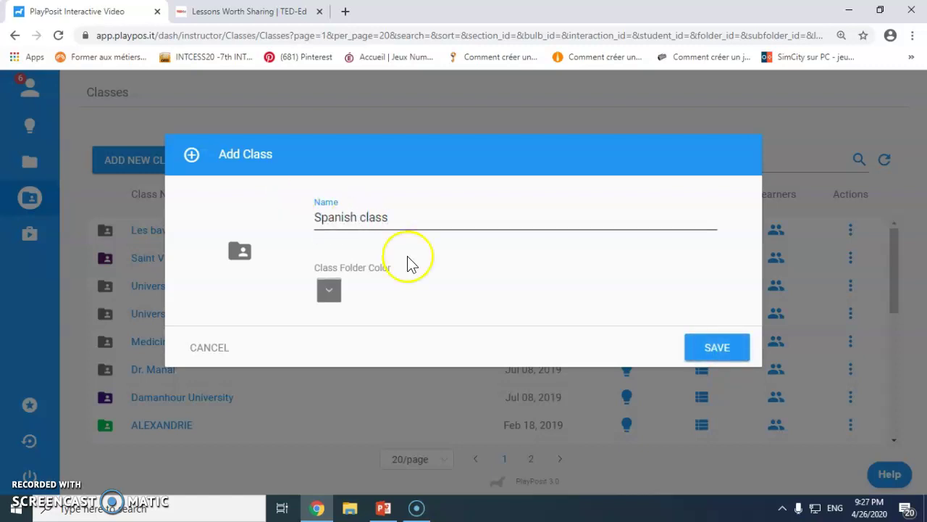
Step: Look at the folder color choices for the new class and save the class
left_click(324, 300)
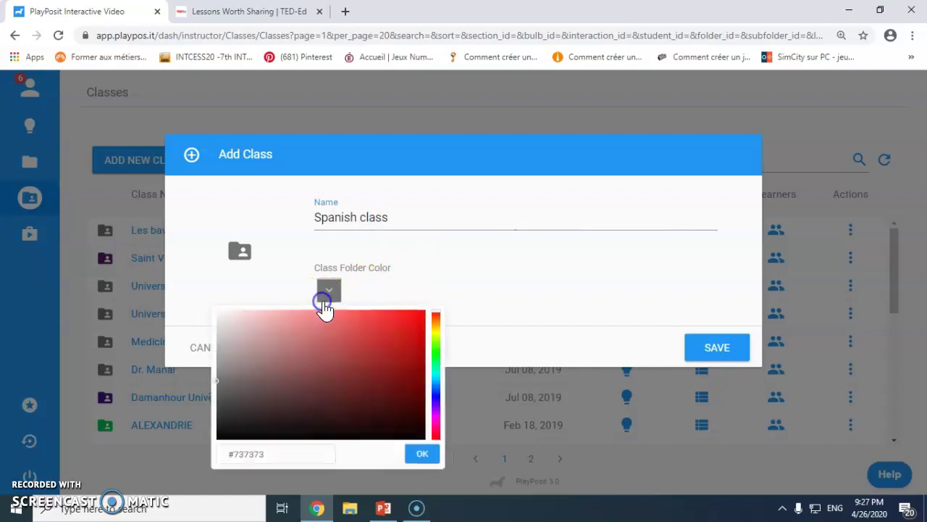
left_click(435, 314)
left_click(737, 355)
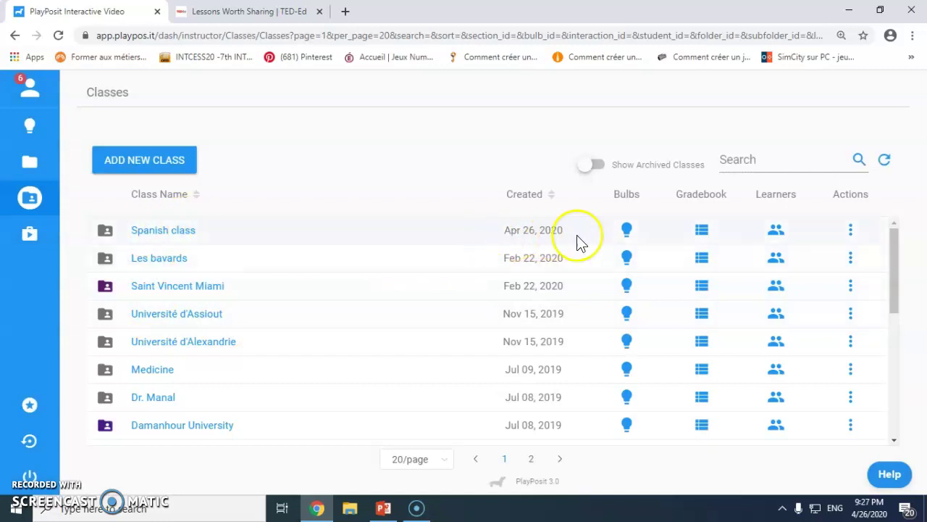
Step: Open the learners list of Spanish class and highlight its class code
left_click(149, 230)
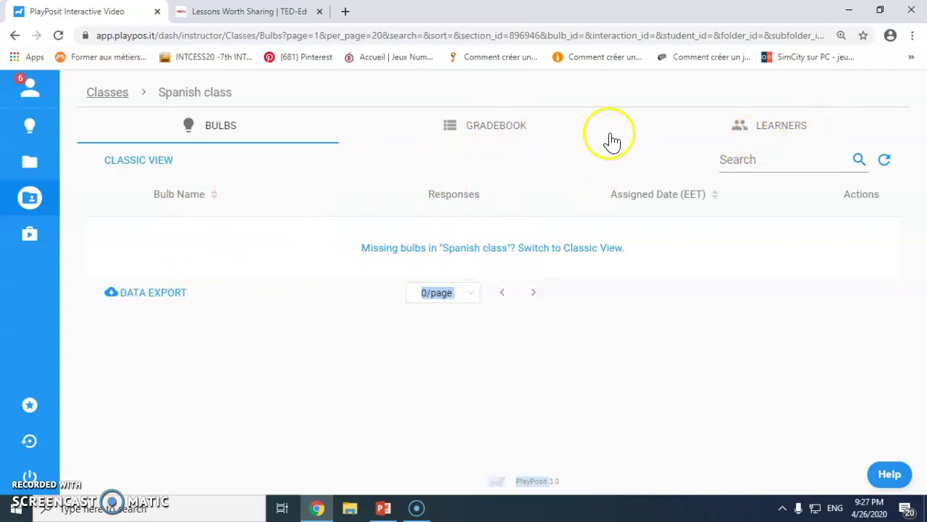
left_click(754, 133)
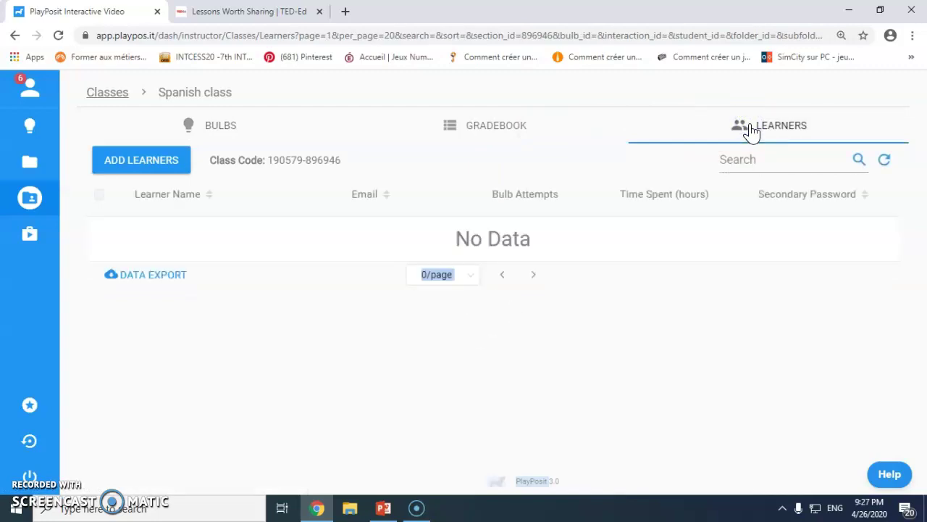
left_click_drag(345, 167, 271, 156)
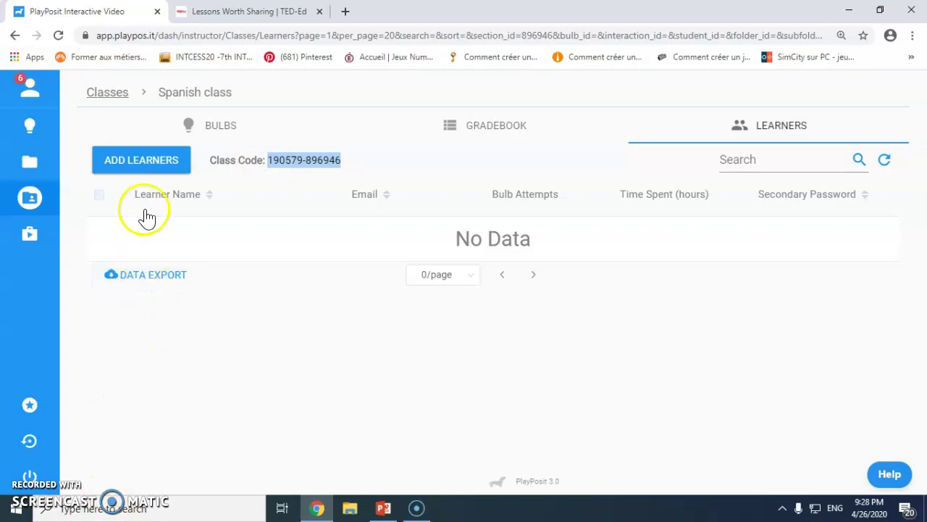
Step: Open the options for adding learners to Spanish class and copy the class code and the class URL
left_click(141, 165)
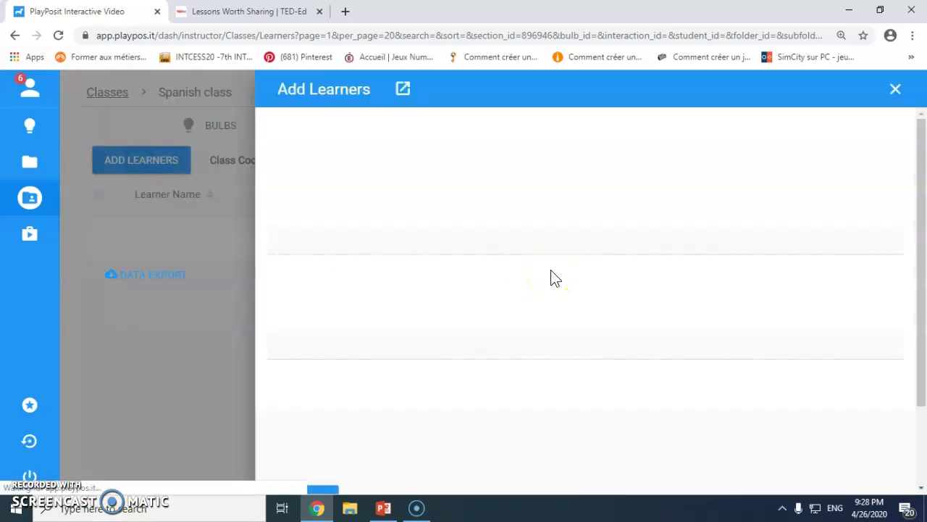
scroll(553, 278, "down", 1)
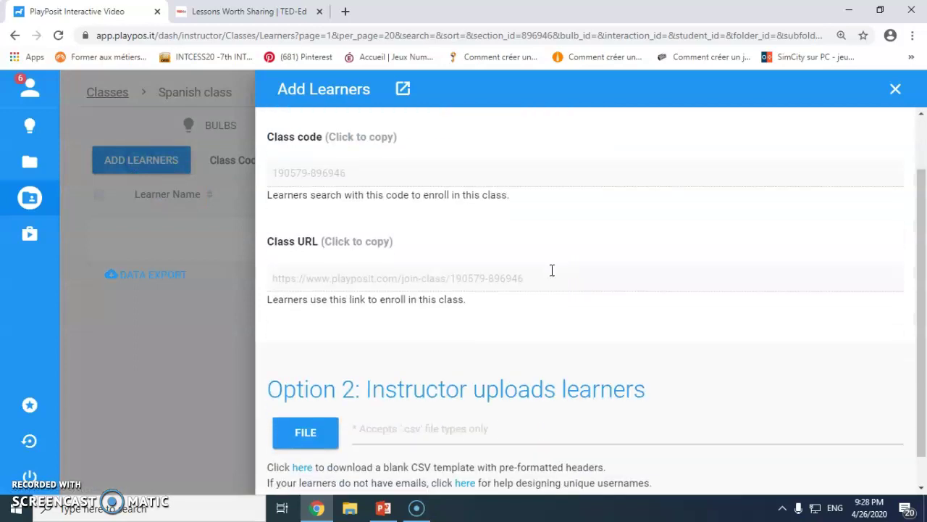
left_click(473, 280)
left_click(356, 178)
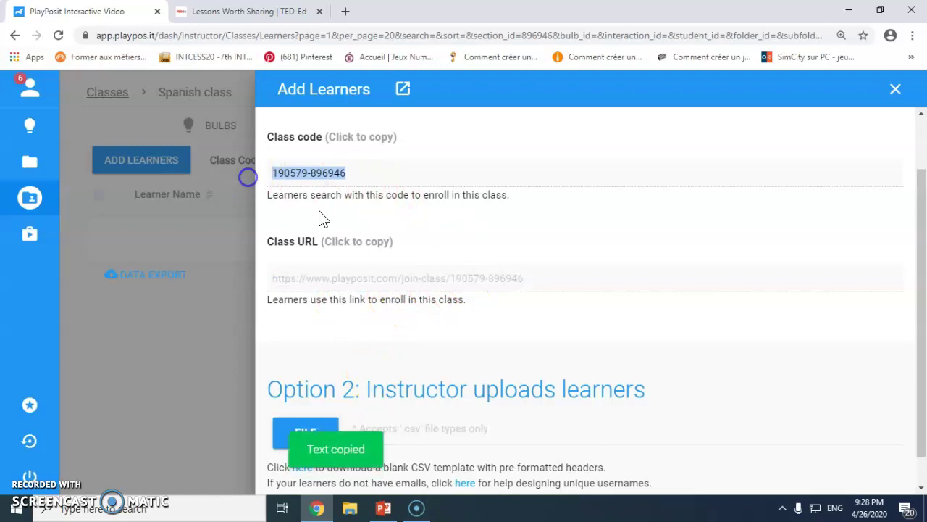
left_click_drag(534, 281, 269, 271)
scroll(420, 387, "down", 1)
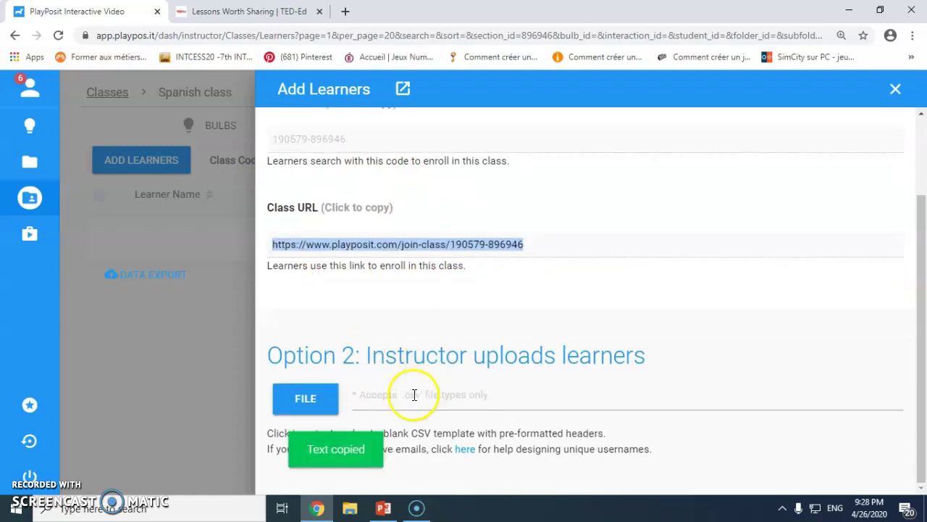
Step: Open the CSV file chooser for uploading learners, cancel it, and close the Add Learners options
left_click(315, 399)
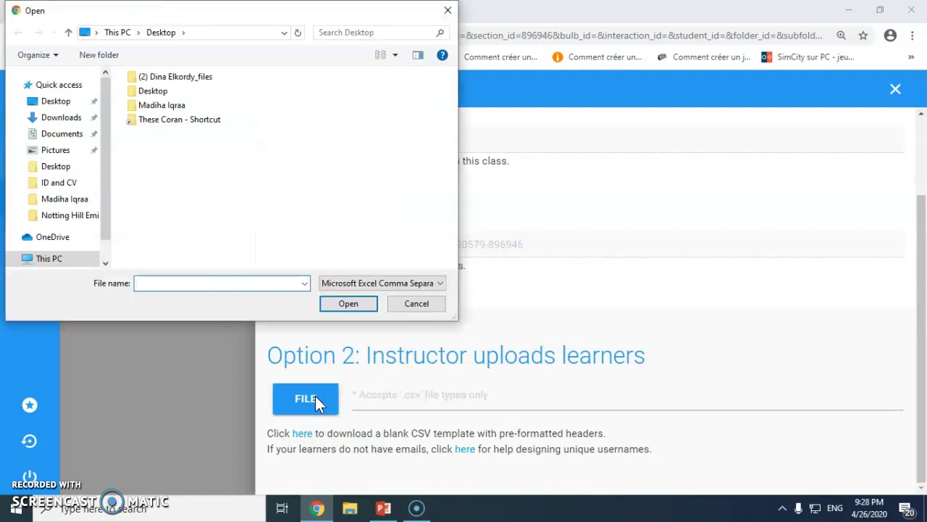
left_click(442, 303)
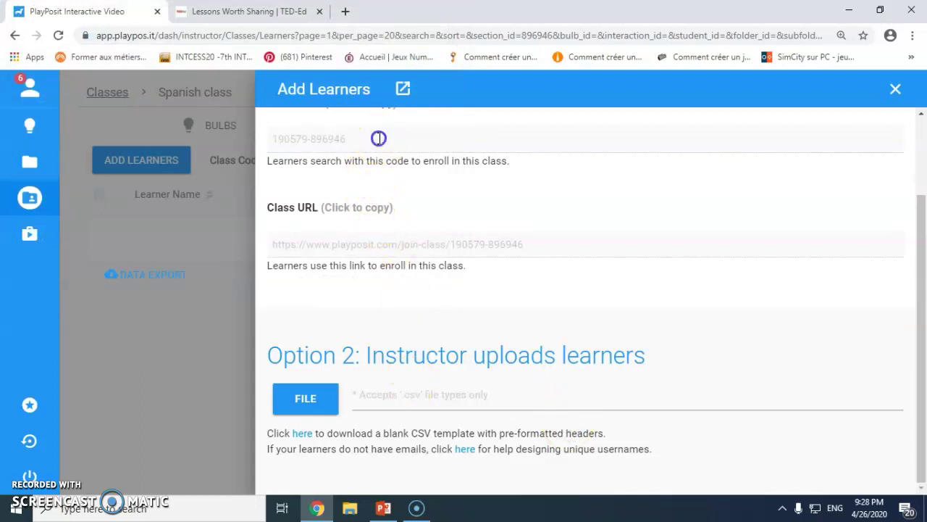
left_click_drag(379, 138, 239, 138)
left_click_drag(531, 245, 266, 221)
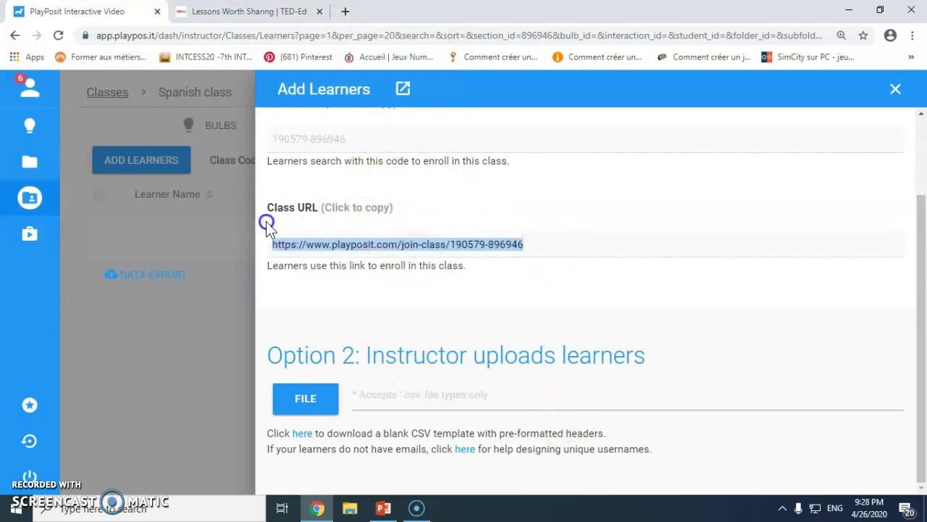
left_click(319, 412)
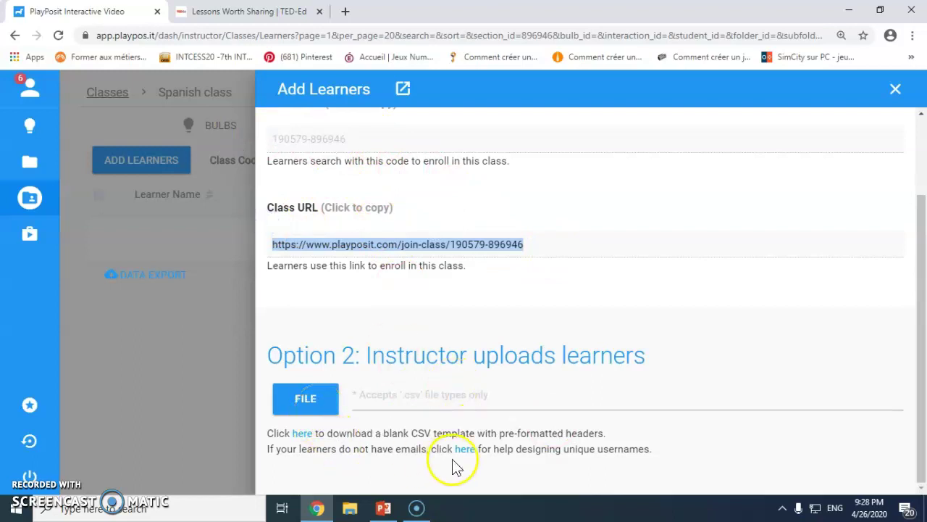
left_click(895, 90)
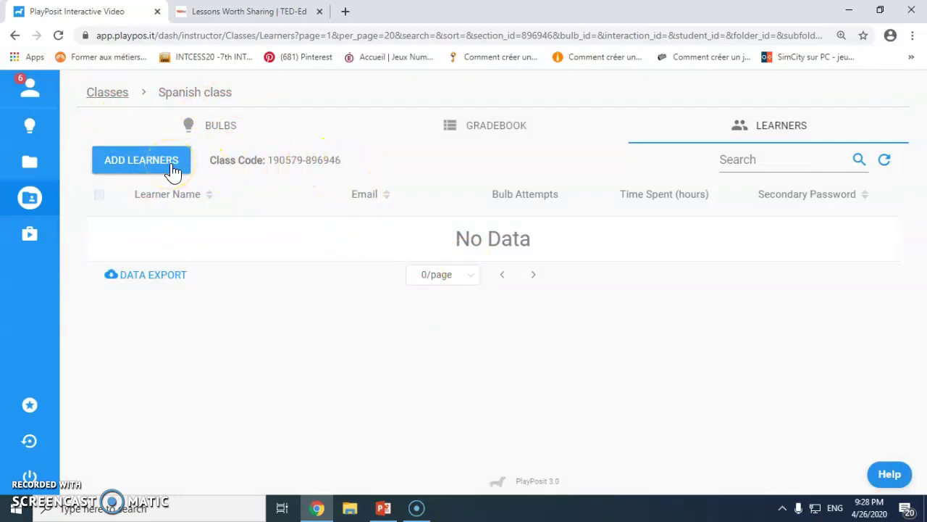
Step: Go to My Bulbs and open the class assignment list for the Tamally Maak bulb
mouse_move(168, 187)
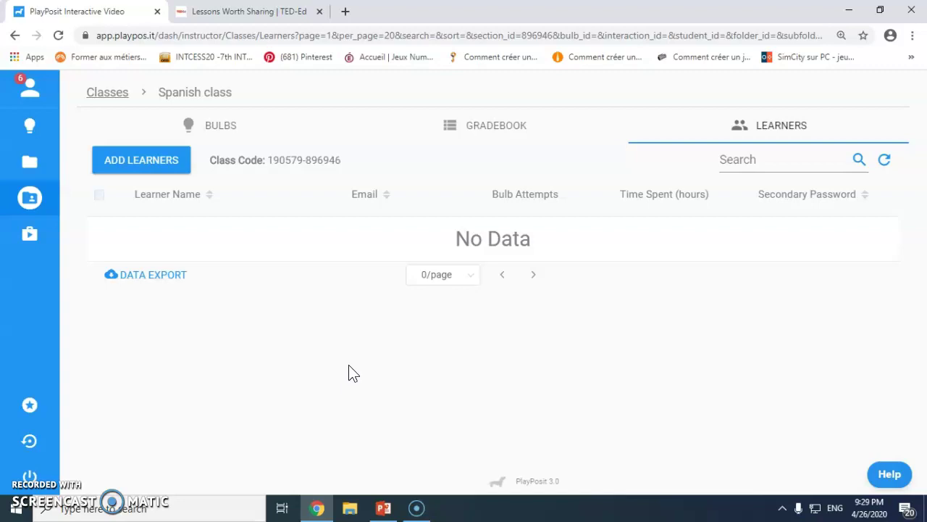
mouse_move(128, 192)
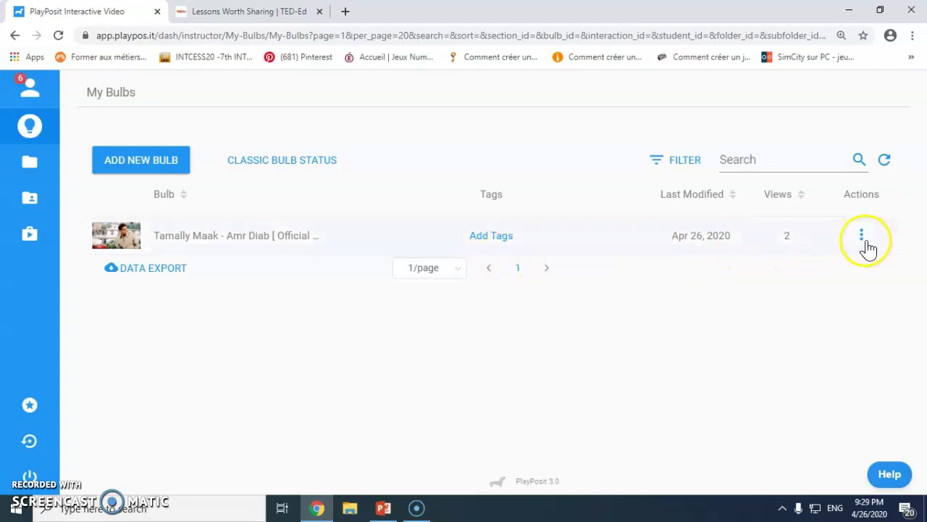
left_click(861, 235)
left_click(613, 358)
right_click(130, 234)
left_click(190, 200)
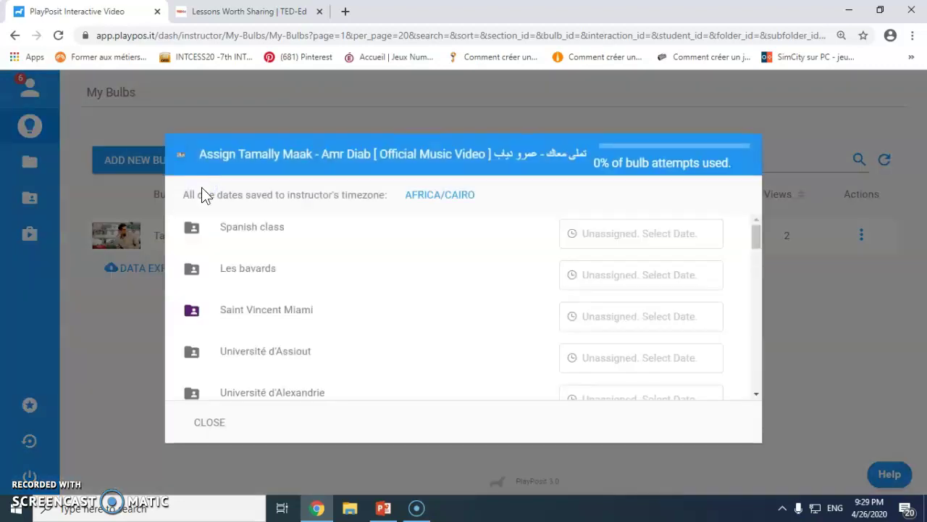
scroll(345, 303, "down", 2)
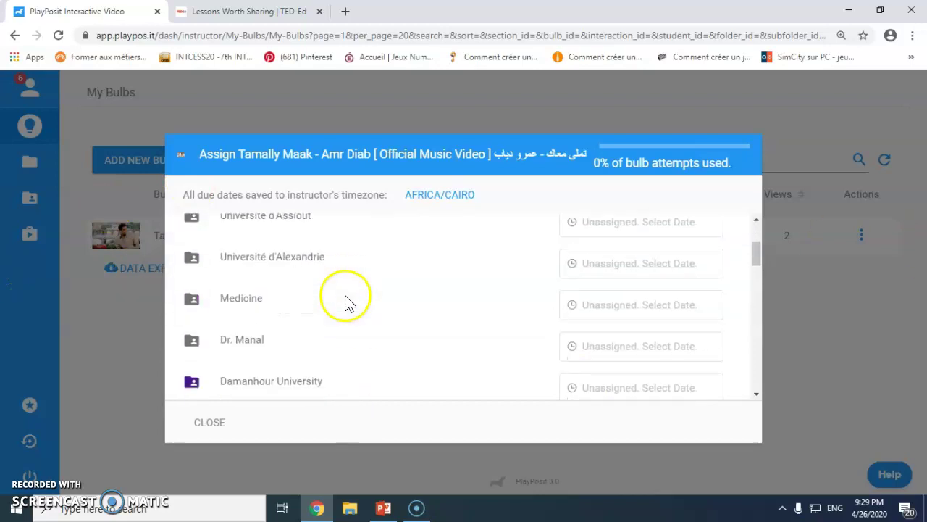
scroll(344, 303, "down", 3)
scroll(290, 280, "up", 5)
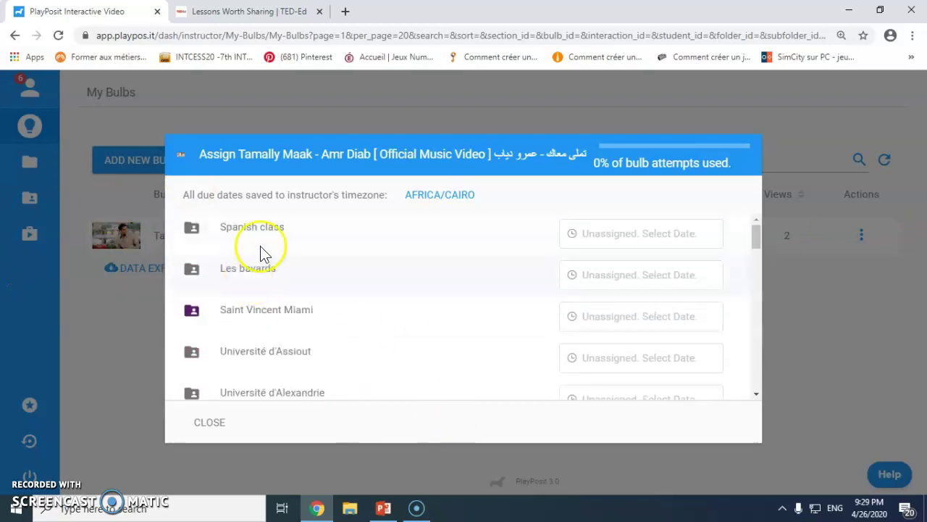
Step: Assign the bulb to Spanish class with the date 04/27/2020 12:00 AM and close the assignment list
left_click(625, 233)
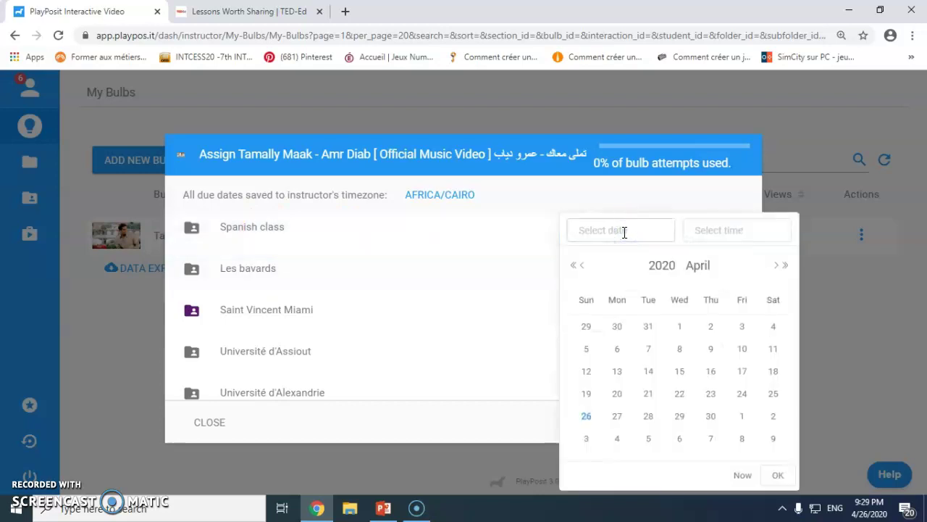
left_click(616, 414)
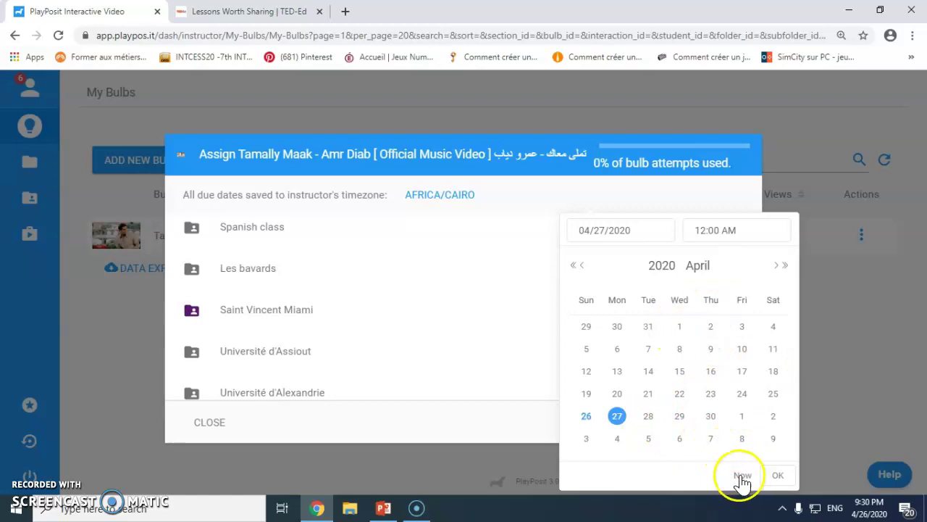
left_click(775, 475)
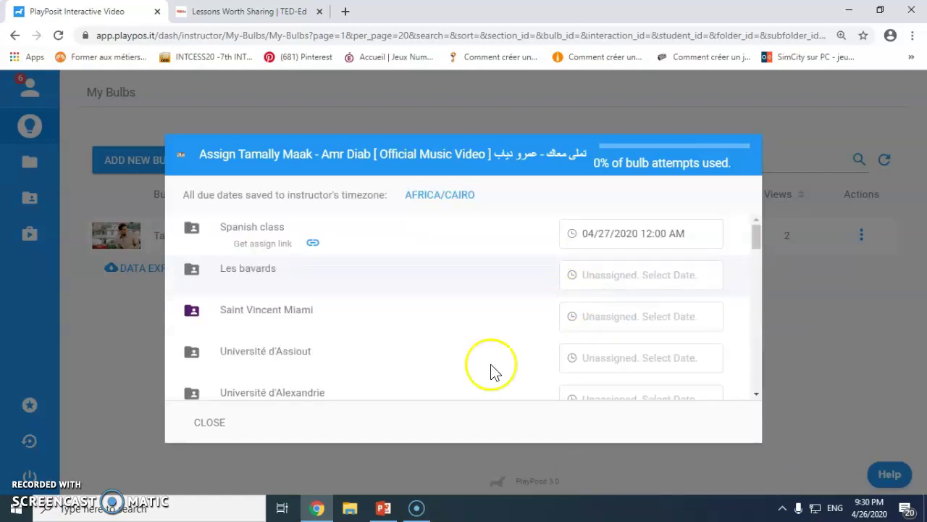
left_click(218, 422)
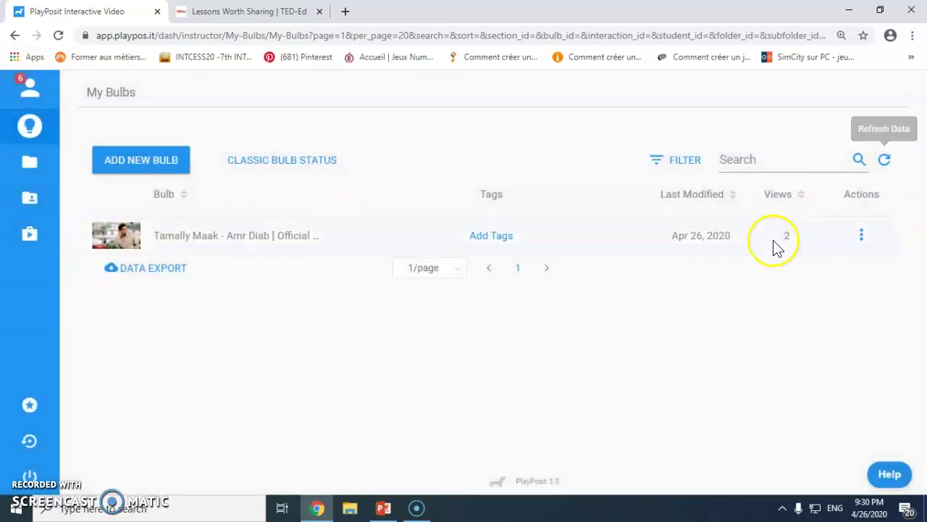
Step: Return to Classes and open Spanish class to view its assigned bulbs
mouse_move(37, 166)
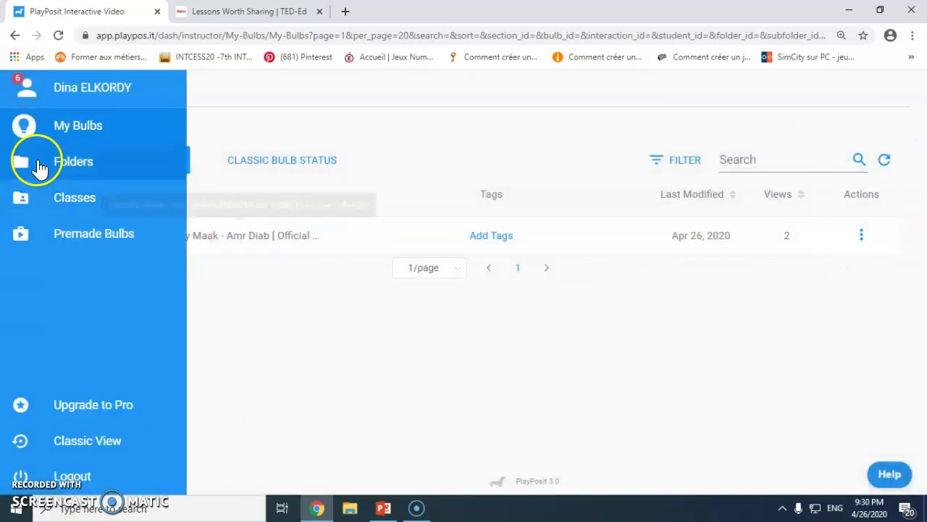
left_click(113, 202)
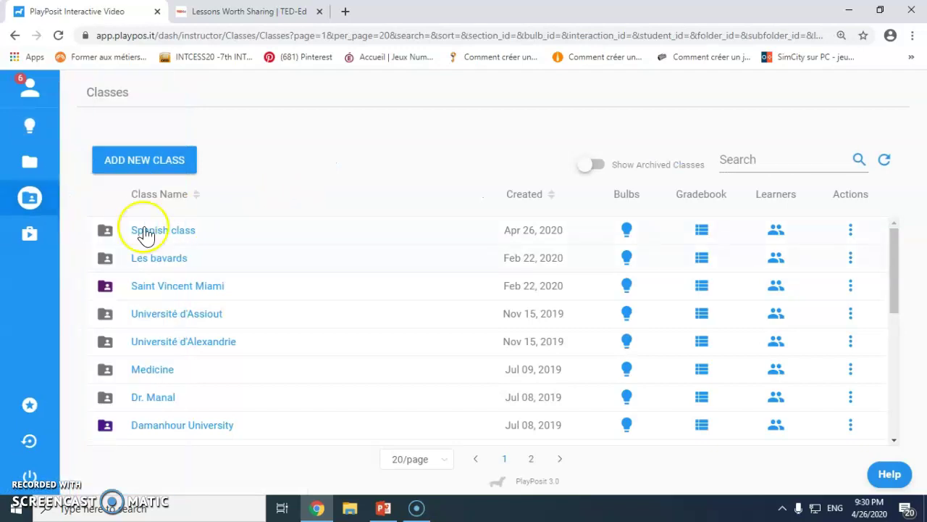
left_click(178, 230)
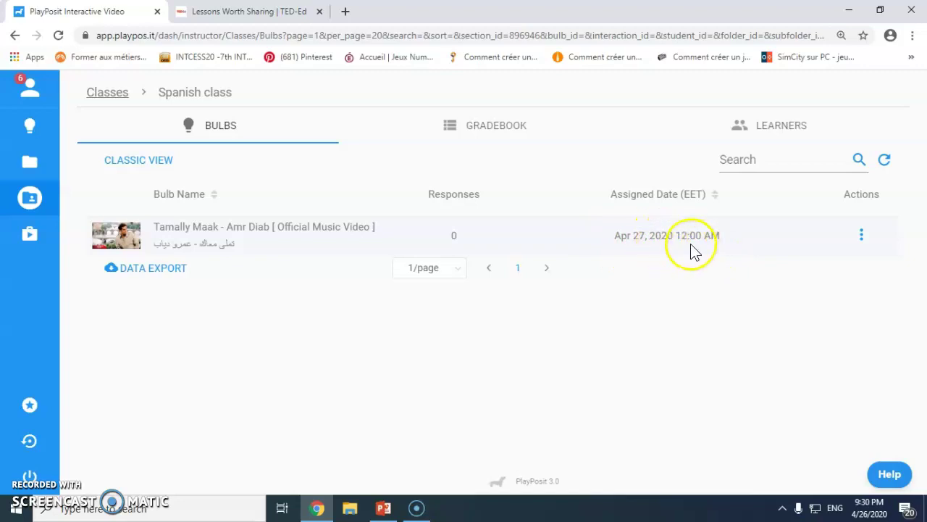
Step: Check the actions available for the assigned Tamally Maak bulb and open its Monitor view
left_click(861, 238)
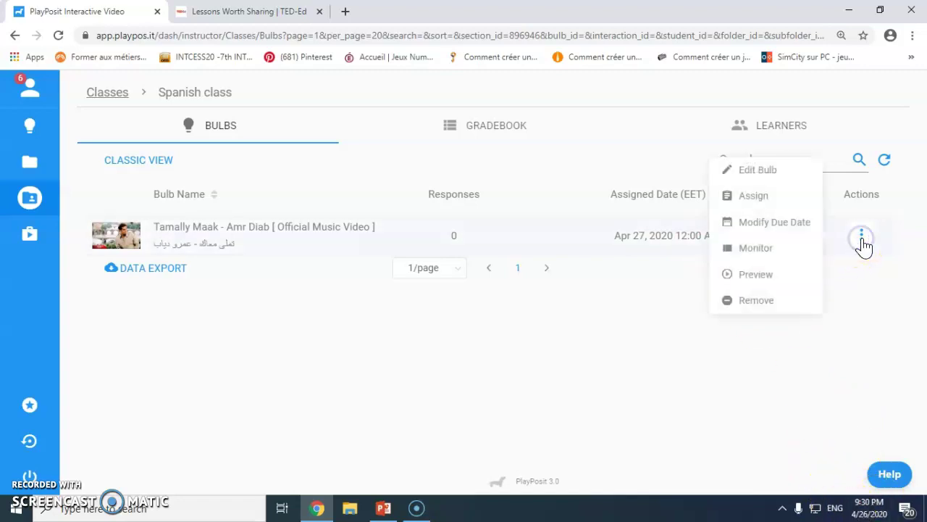
left_click(612, 328)
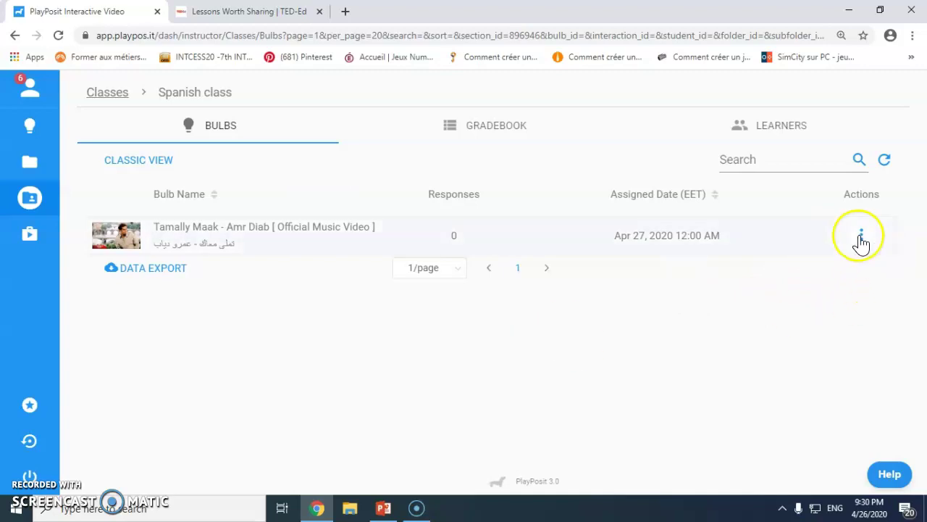
left_click(862, 235)
left_click(773, 249)
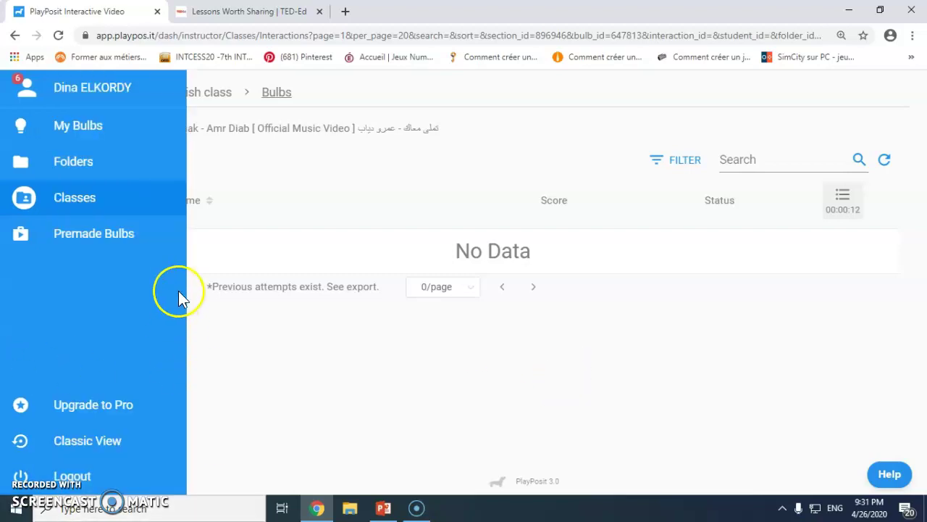
Step: Look at the option to export the bulb's interactions data and cancel the export
left_click(144, 287)
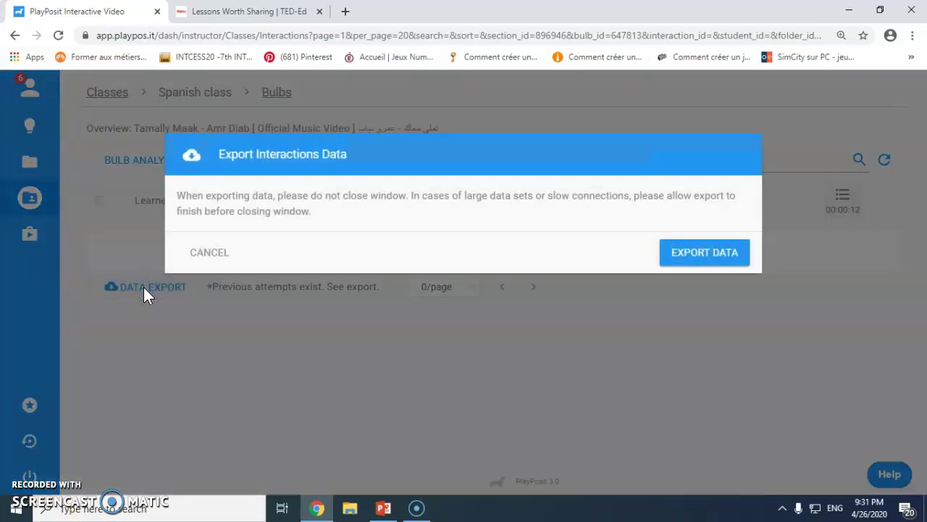
left_click(212, 257)
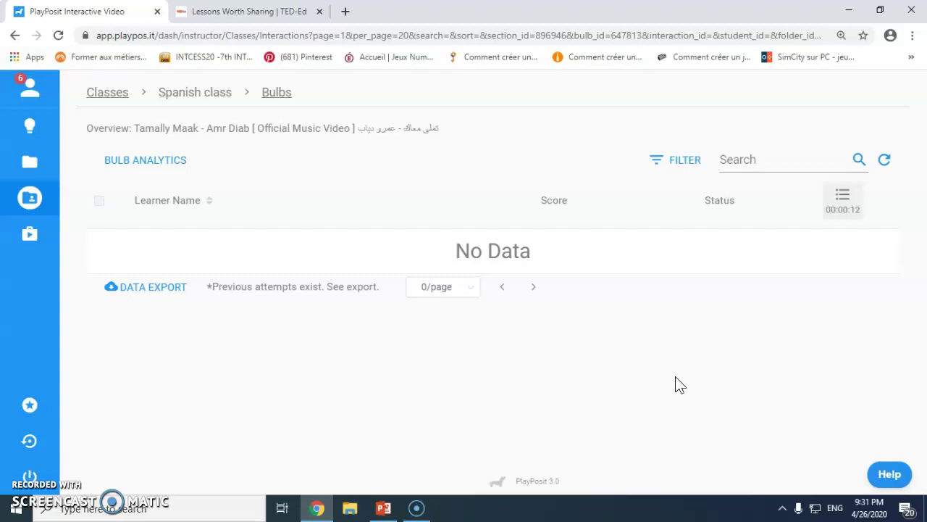
left_click(600, 373)
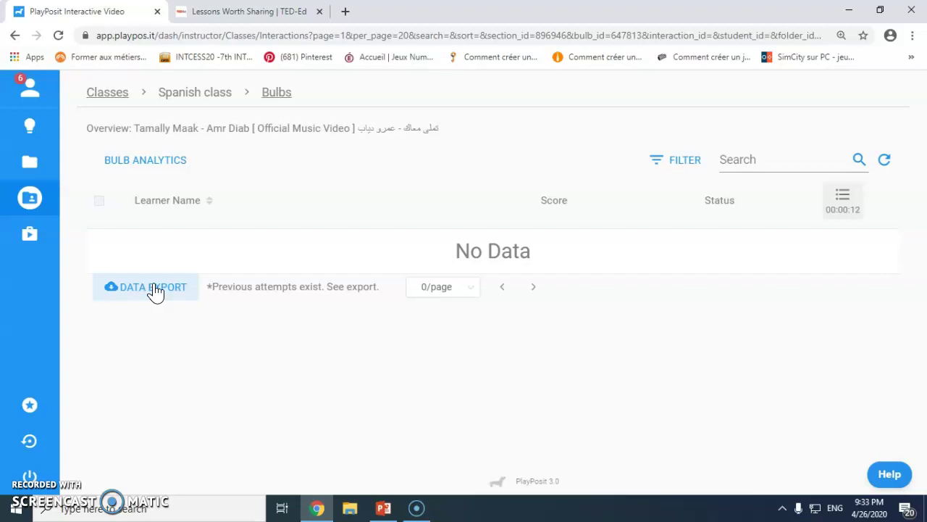
left_click(145, 289)
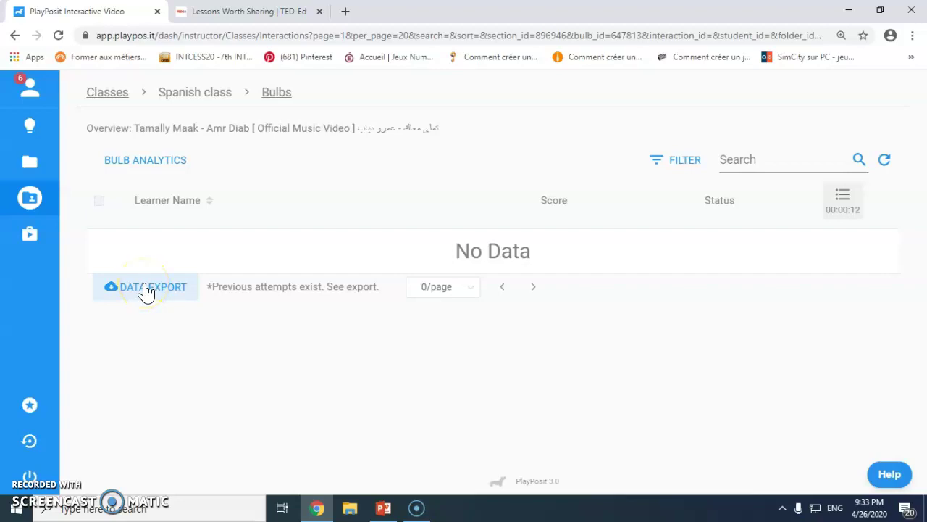